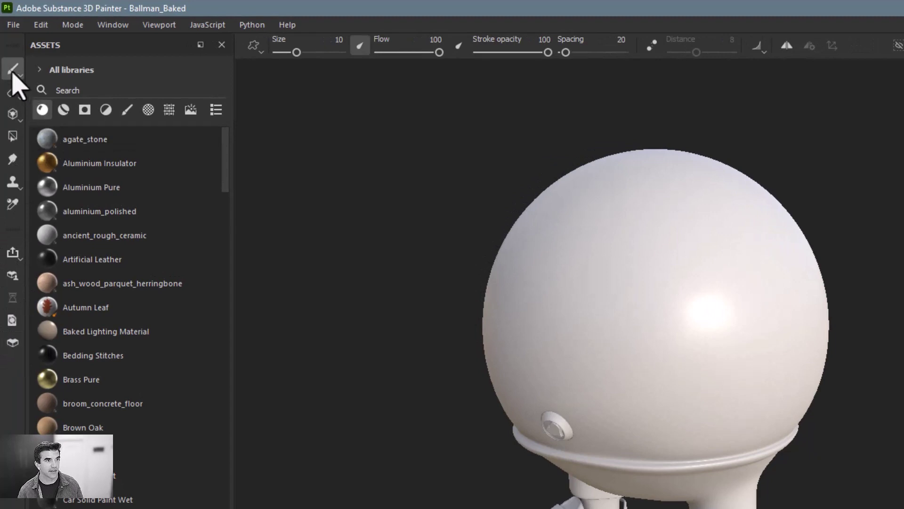
Toggle eraser and paint, then browse the brushes, textures, alphas and materials in the asset library
click(10, 93)
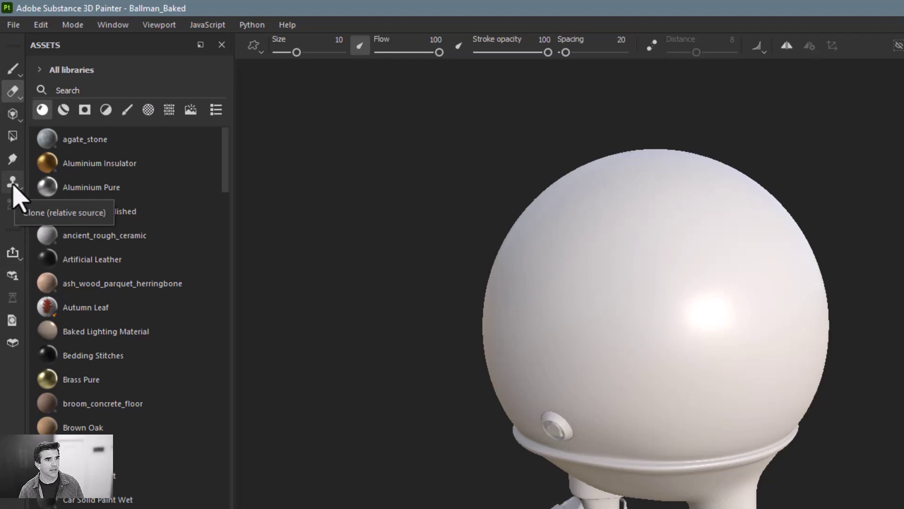
click(13, 71)
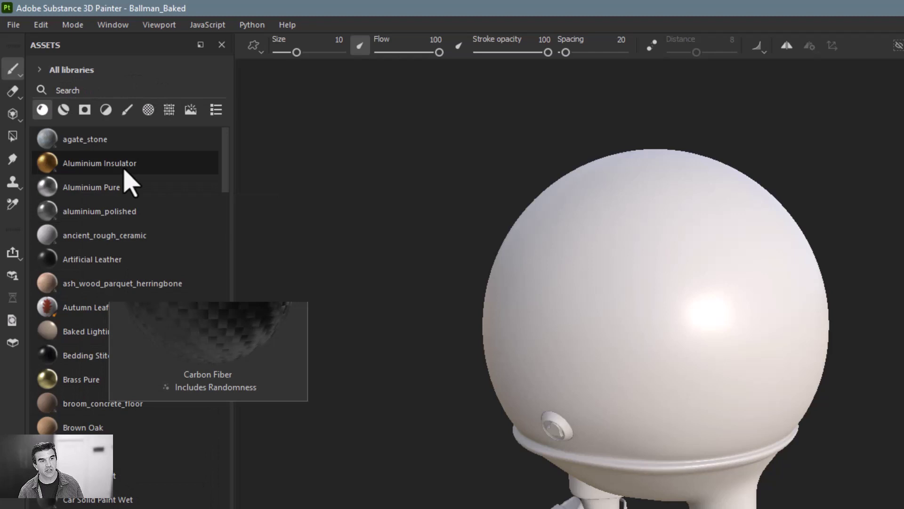
click(127, 110)
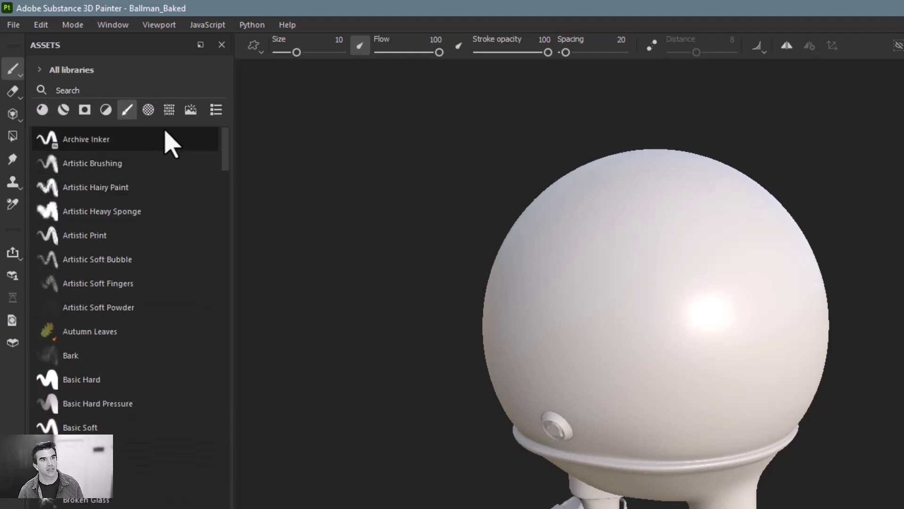
click(168, 113)
click(151, 114)
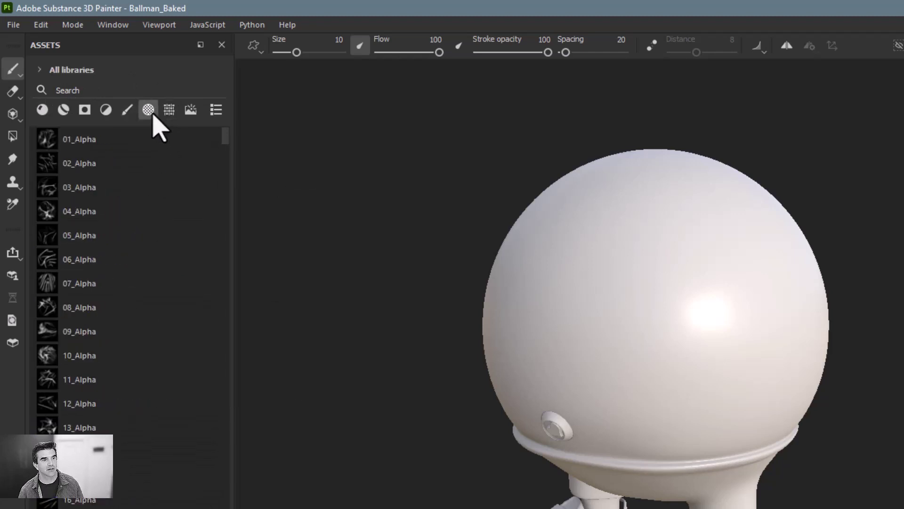
click(169, 109)
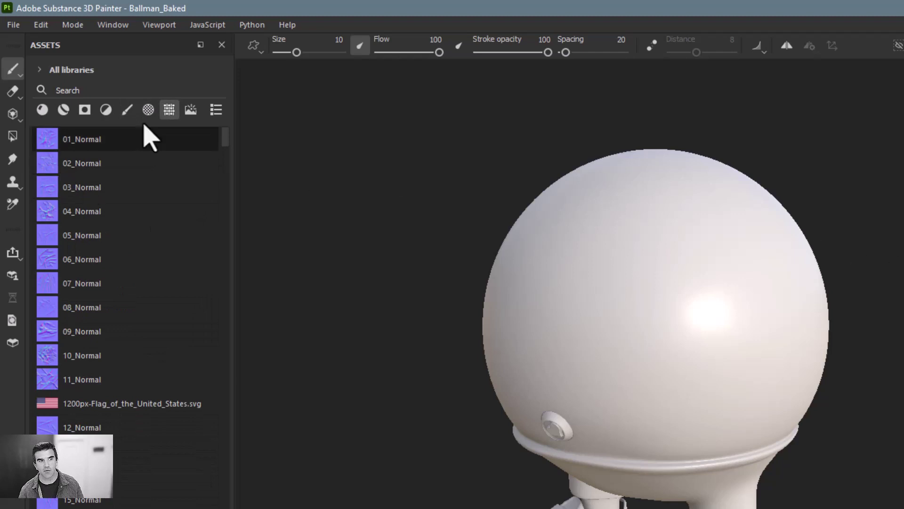
click(42, 109)
Apply Car Solid Paint to the whole Ballman and orbit around the red character
mouse_move(117, 475)
mouse_down()
mouse_move(528, 460)
mouse_move(636, 396)
mouse_up()
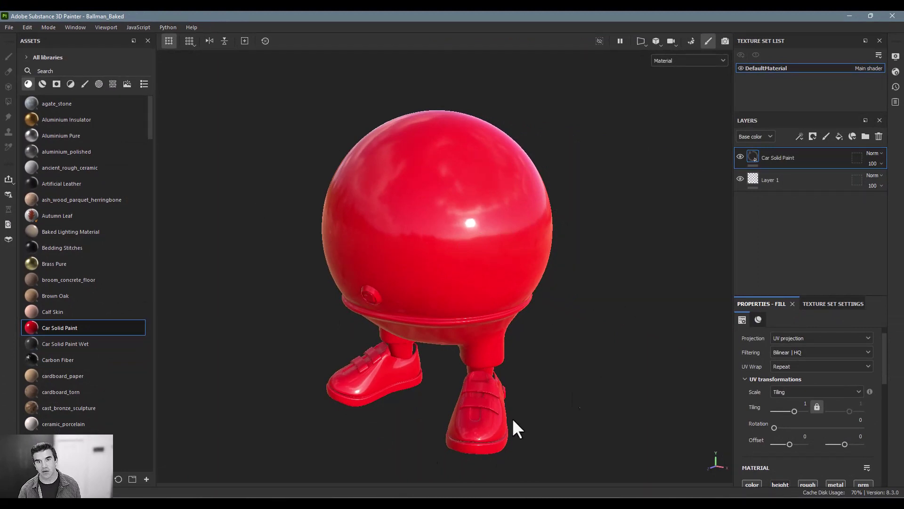
alt+drag(411, 283, 561, 287)
alt+middle_drag(393, 278, 441, 273)
alt+drag(440, 273, 464, 266)
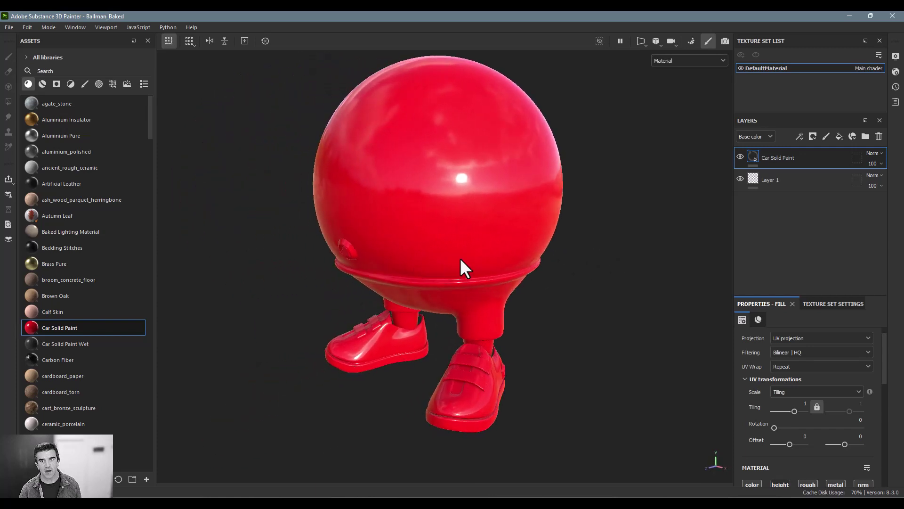
alt+middle_drag(465, 267, 418, 273)
alt+right_drag(419, 272, 383, 269)
alt+middle_drag(384, 268, 452, 250)
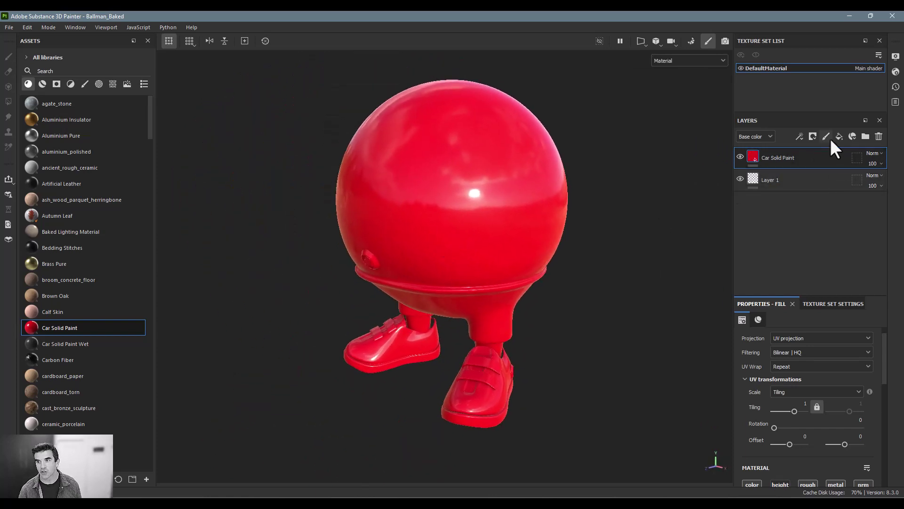
Add paint Layer 2, brush a white zig-zag across the sphere, and orbit to inspect it
click(827, 137)
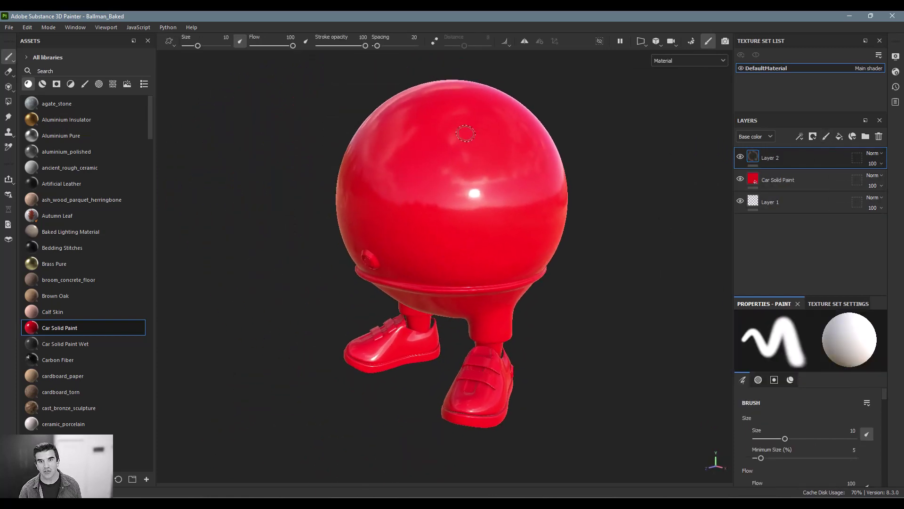
mouse_move(478, 112)
mouse_down()
mouse_move(395, 128)
mouse_move(541, 153)
mouse_move(419, 172)
mouse_move(386, 204)
mouse_move(519, 194)
mouse_move(516, 231)
mouse_move(414, 236)
mouse_move(492, 285)
mouse_move(580, 261)
mouse_move(541, 206)
mouse_move(428, 229)
mouse_move(458, 277)
mouse_move(490, 246)
mouse_up()
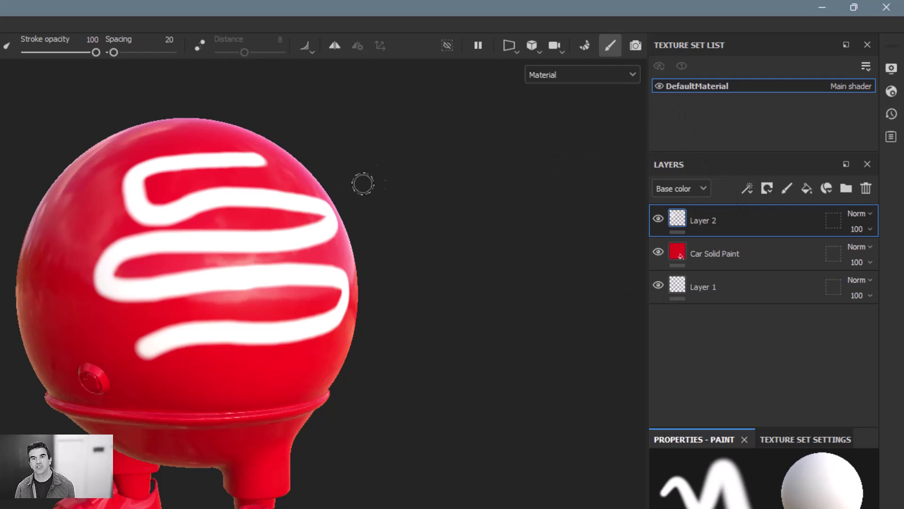
alt+drag(362, 184, 280, 203)
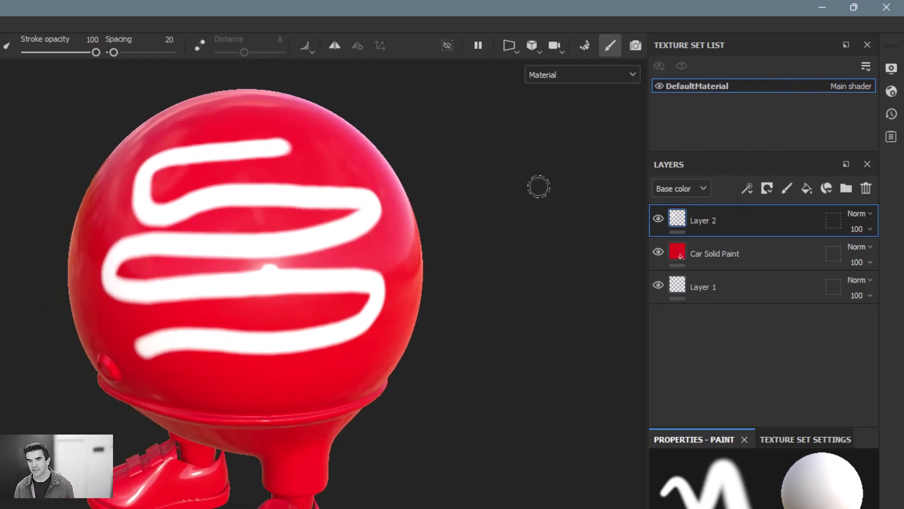
alt+drag(539, 186, 555, 182)
alt+middle_drag(555, 182, 499, 202)
alt+right_drag(499, 202, 414, 212)
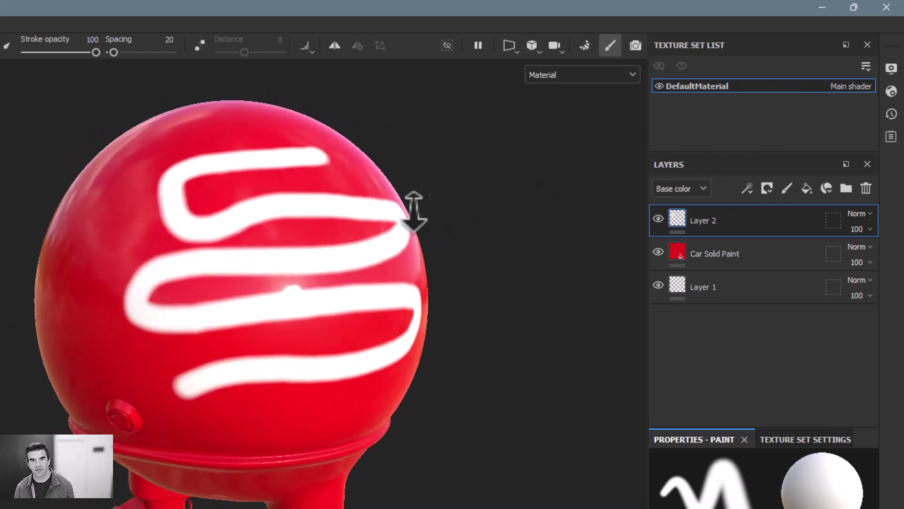
alt+middle_drag(414, 212, 411, 216)
alt+right_drag(411, 216, 374, 210)
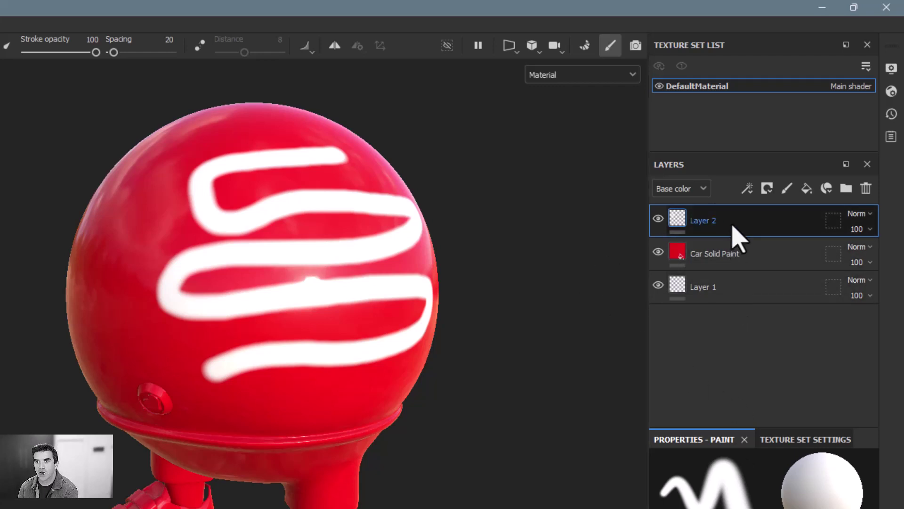
drag(730, 232, 736, 268)
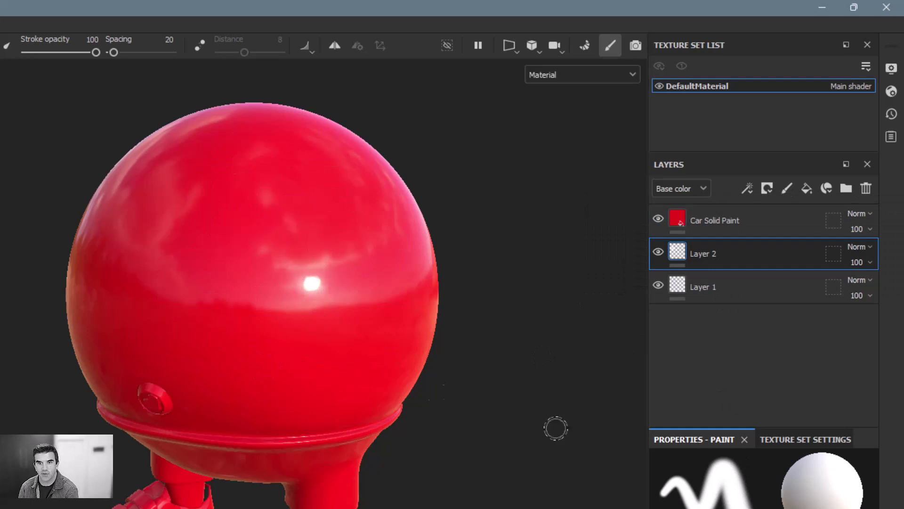
drag(751, 224, 750, 278)
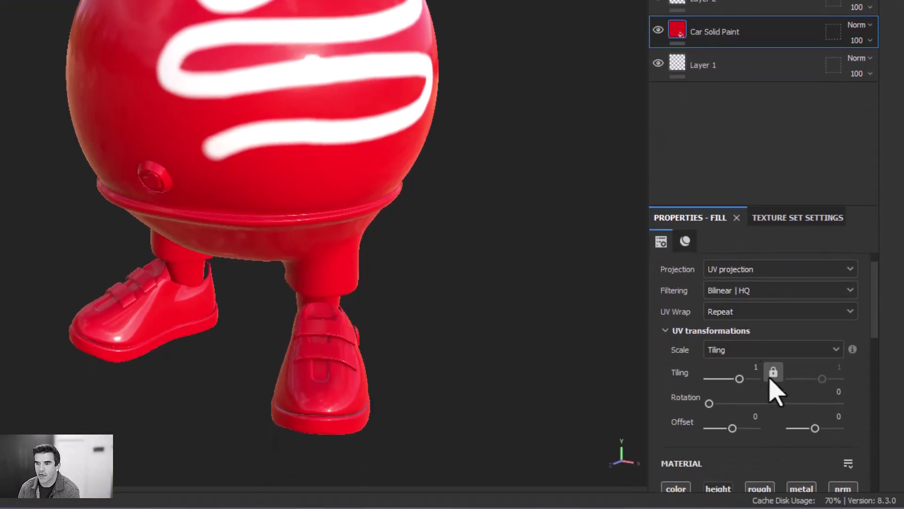
Change the Car Solid Paint colour parameter to blue 2A68C0
scroll(778, 384, down, 3)
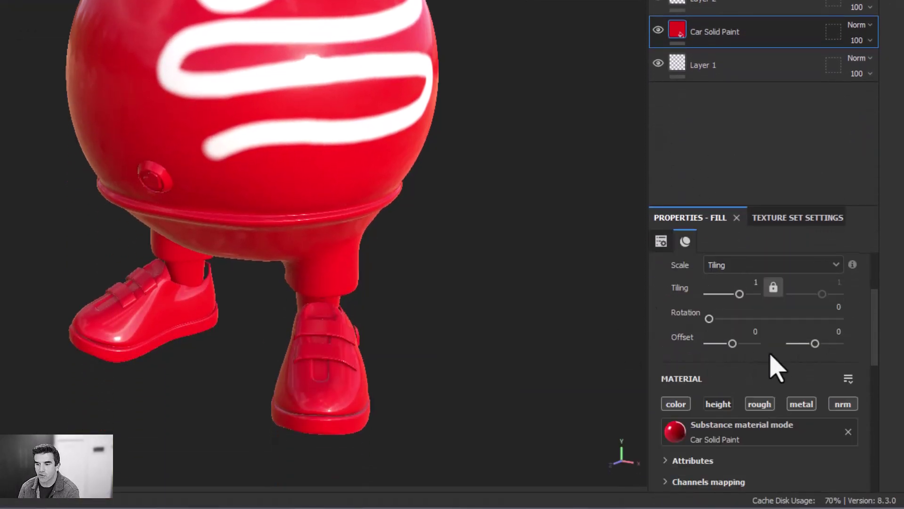
scroll(772, 358, down, 2)
scroll(736, 346, down, 3)
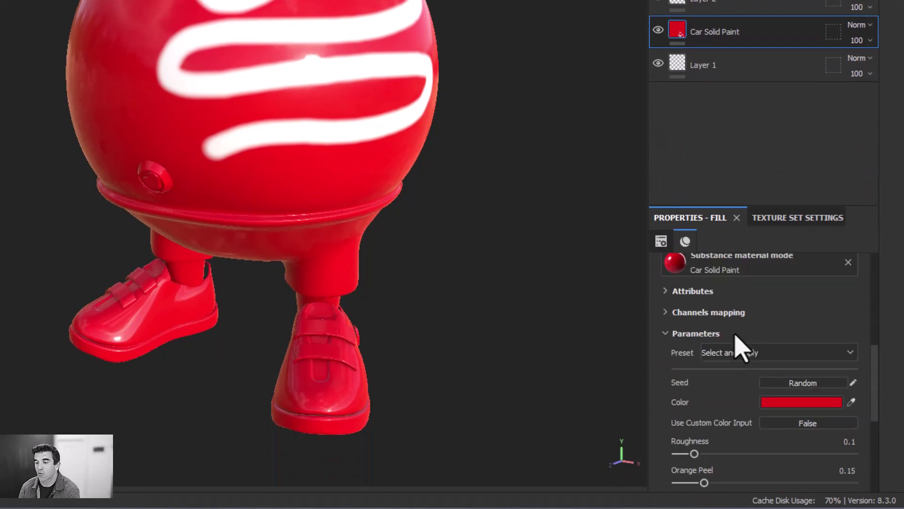
scroll(734, 342, down, 2)
click(786, 317)
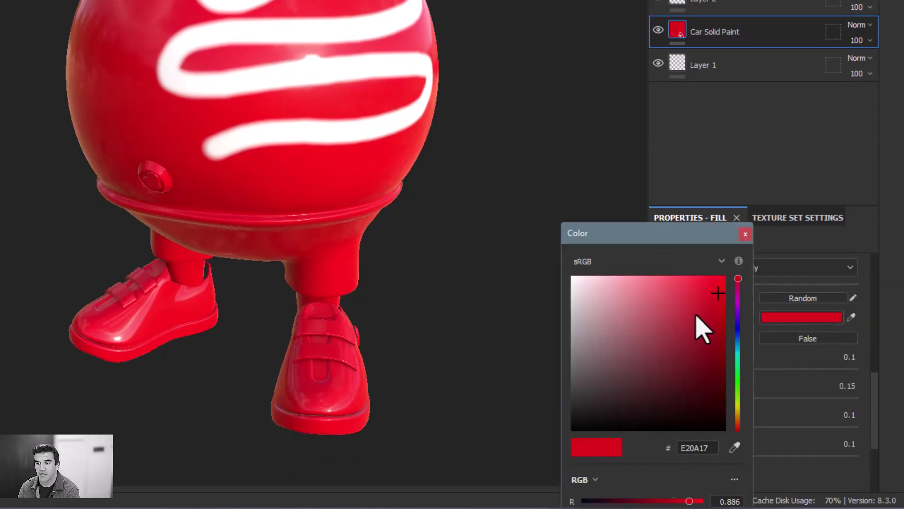
click(676, 345)
click(738, 323)
drag(738, 325, 738, 339)
click(681, 324)
click(690, 313)
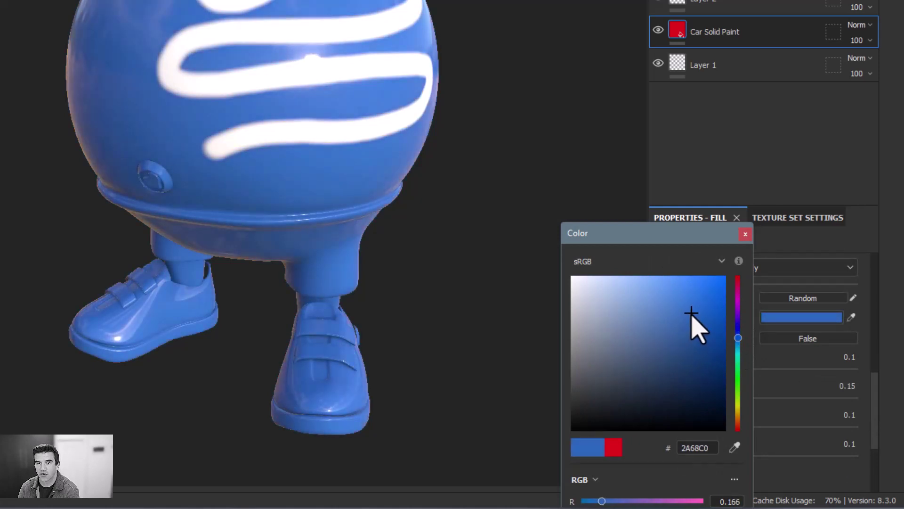
click(746, 234)
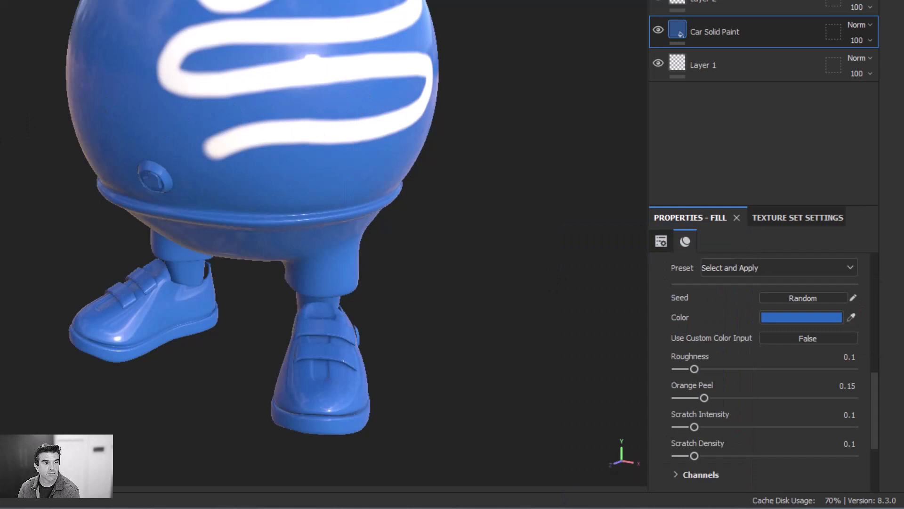
Switch to painting with the brush tool
scroll(822, 431, down, 3)
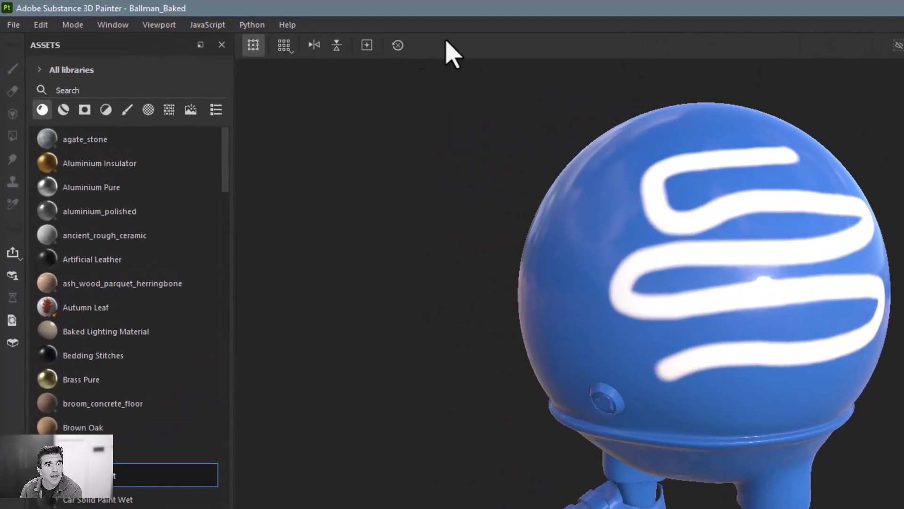
key(1)
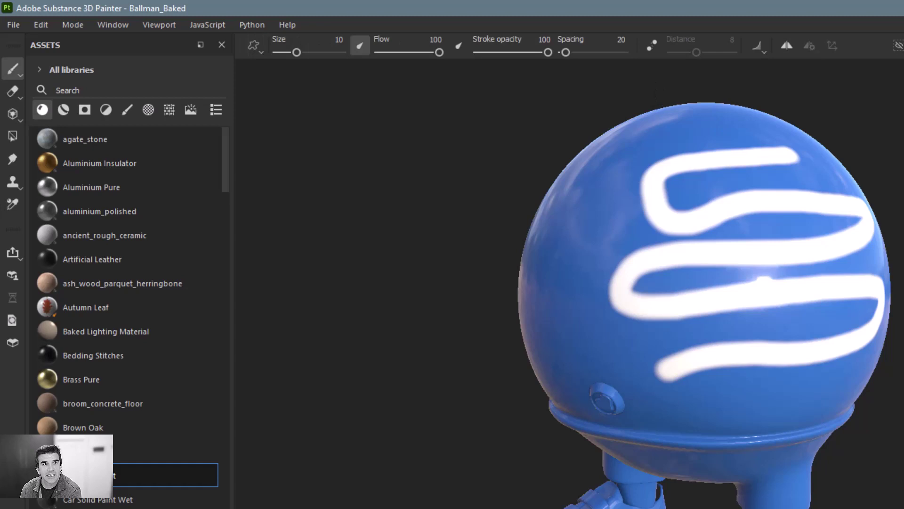
key(F3)
key(1)
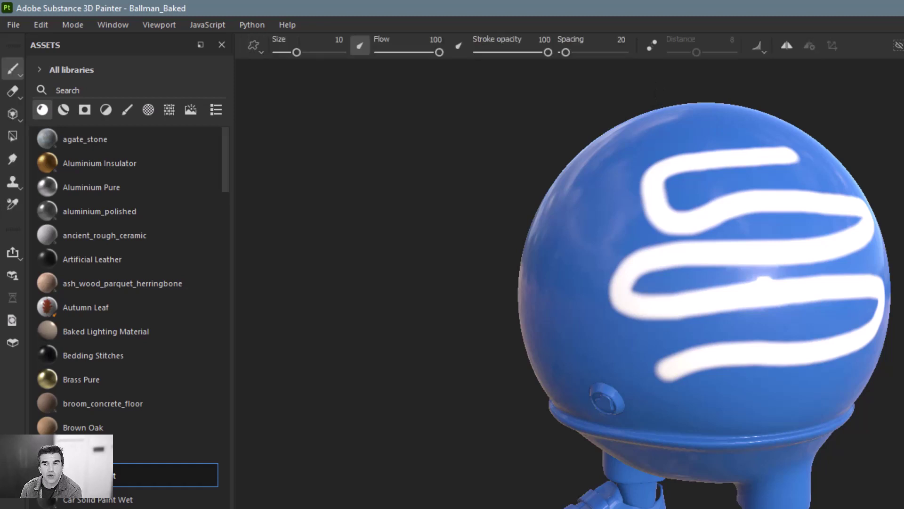
key(F3)
key(1)
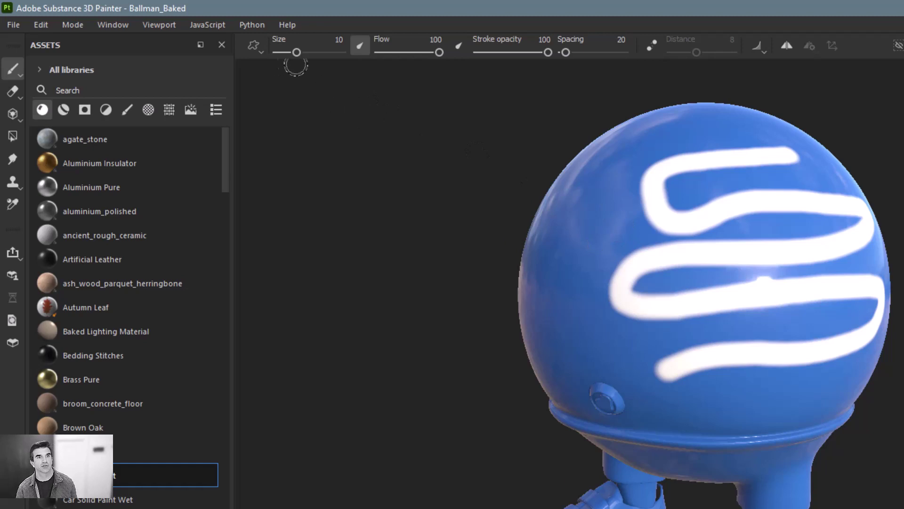
Set brush size to 3.87, undo a lazy-mouse test stroke, and leave lazy mouse off
mouse_move(297, 52)
mouse_down()
mouse_move(312, 53)
mouse_move(294, 52)
mouse_up()
mouse_move(371, 84)
alt+mouse_down()
mouse_move(570, 158)
mouse_move(722, 182)
mouse_move(597, 178)
mouse_move(859, 353)
alt+mouse_up()
click(652, 46)
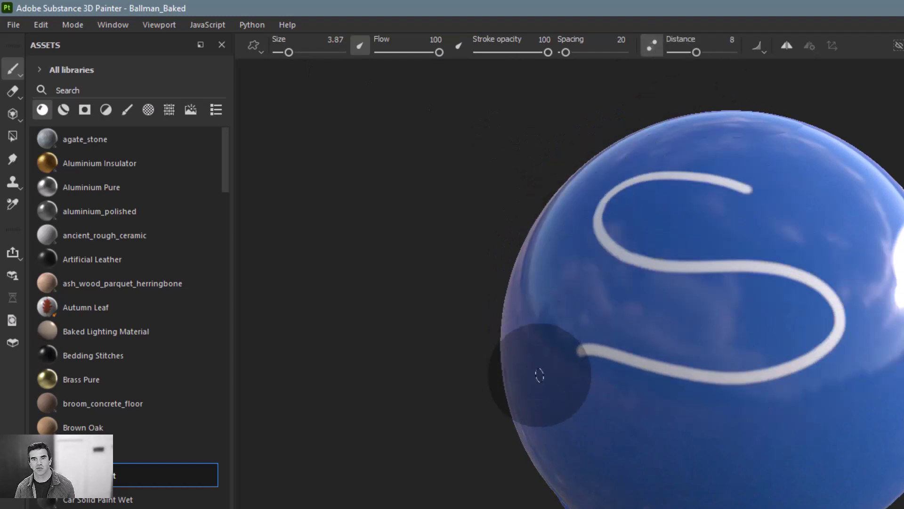
key(ctrl+z)
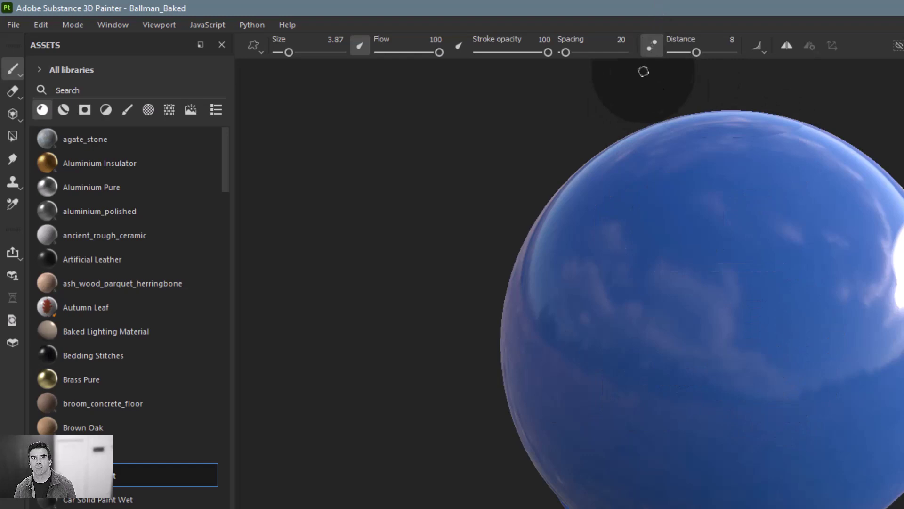
click(652, 45)
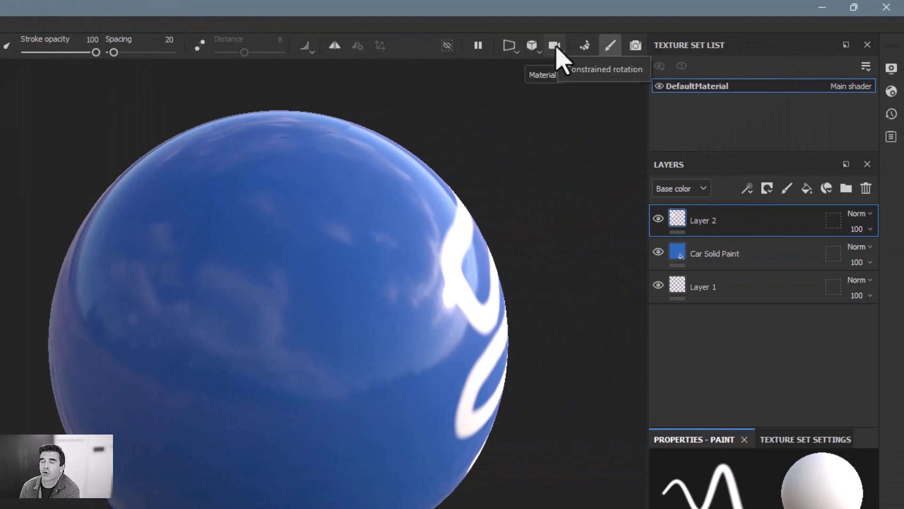
Try orthographic projection, return to perspective, and orbit so the squiggle faces the camera
click(533, 54)
click(549, 84)
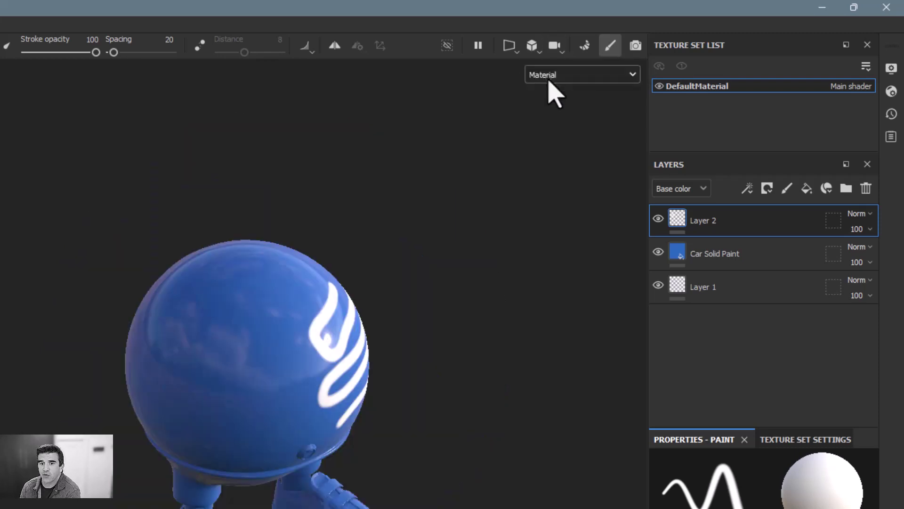
click(531, 49)
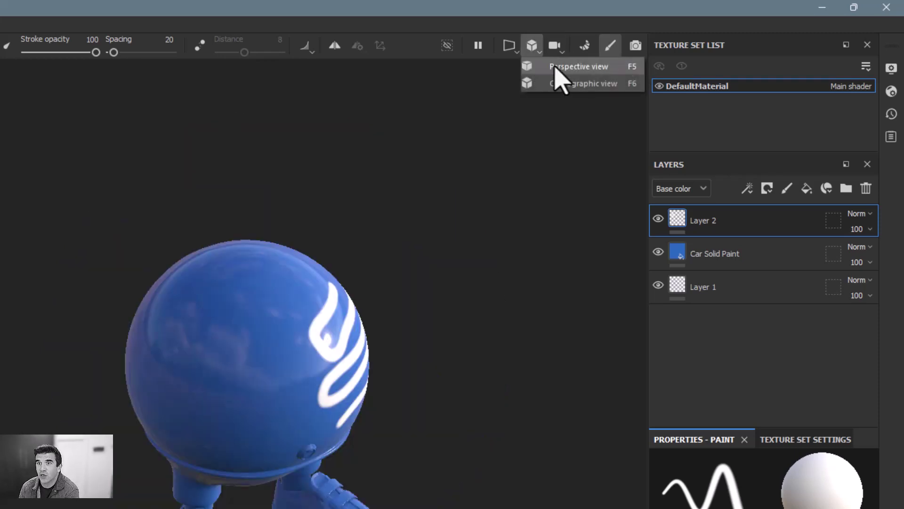
click(556, 67)
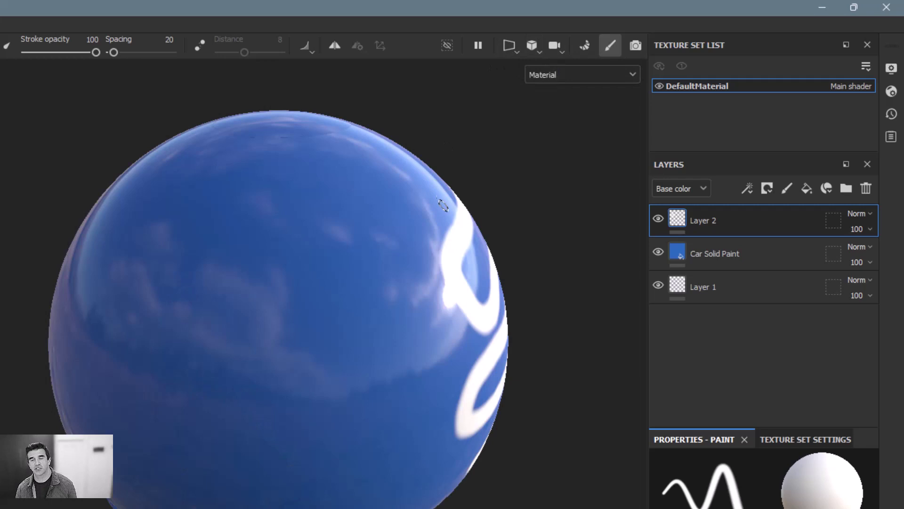
alt+drag(443, 205, 276, 157)
Show the 3D and 2D UV views side by side, then return to 3D only
click(509, 46)
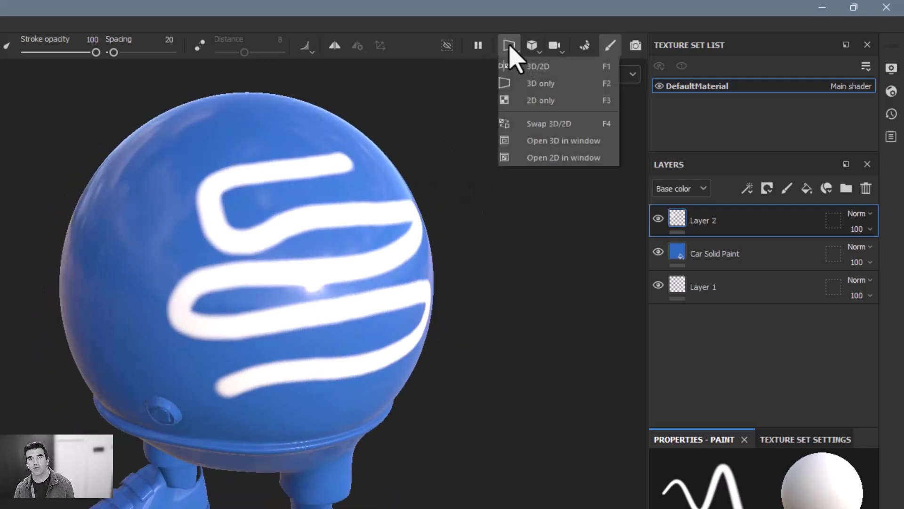
click(538, 67)
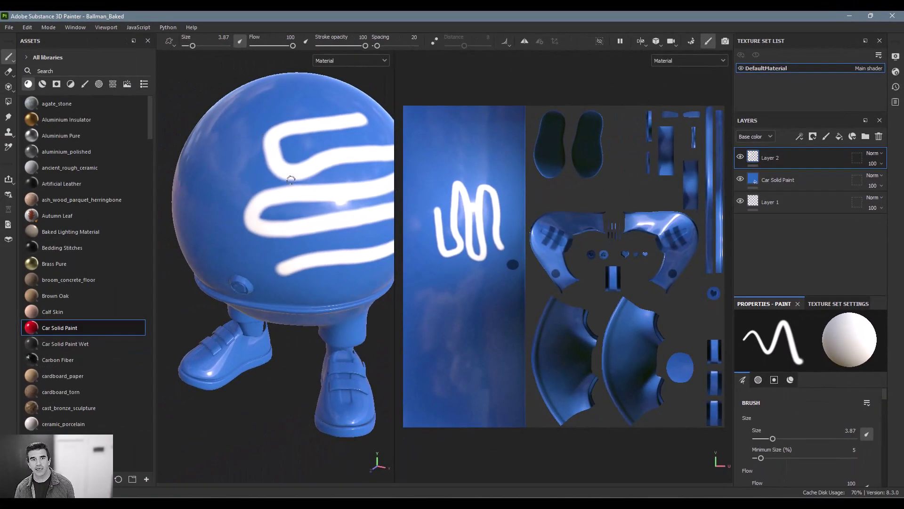
scroll(291, 180, down, 3)
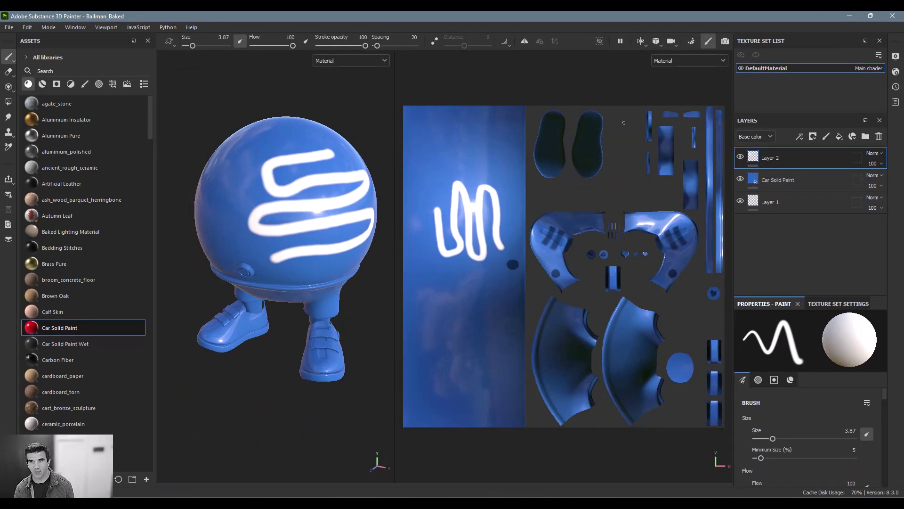
click(642, 42)
click(656, 67)
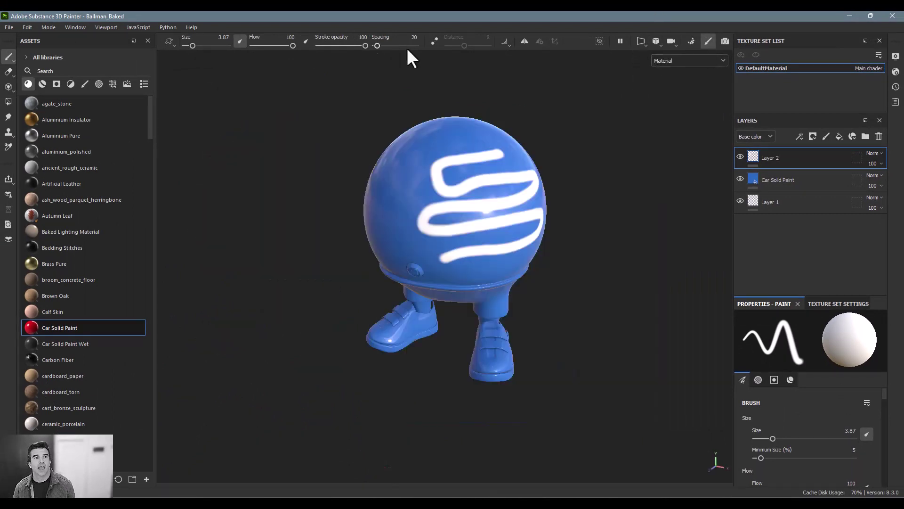
click(9, 28)
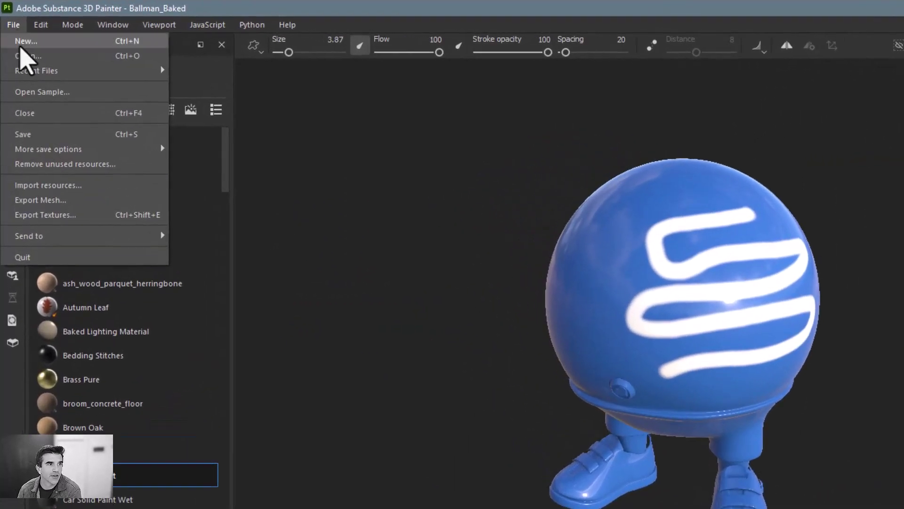
mouse_move(71, 24)
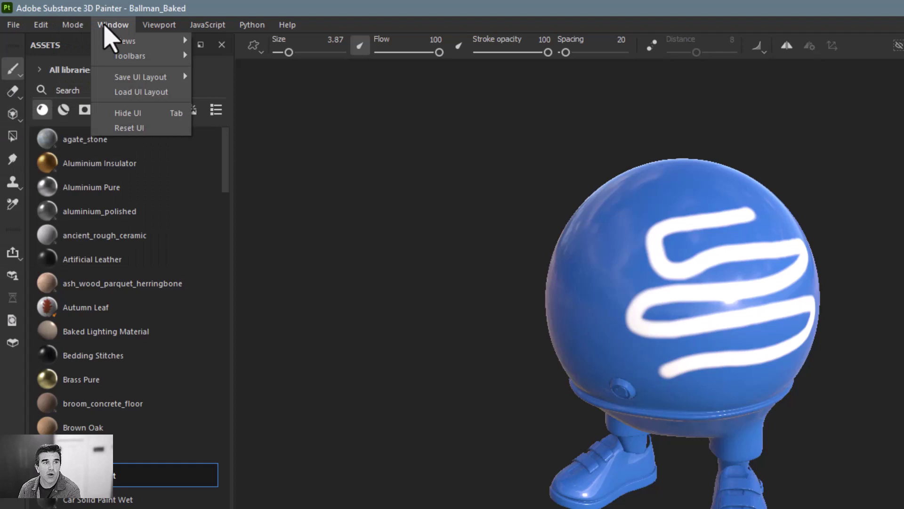
mouse_move(153, 27)
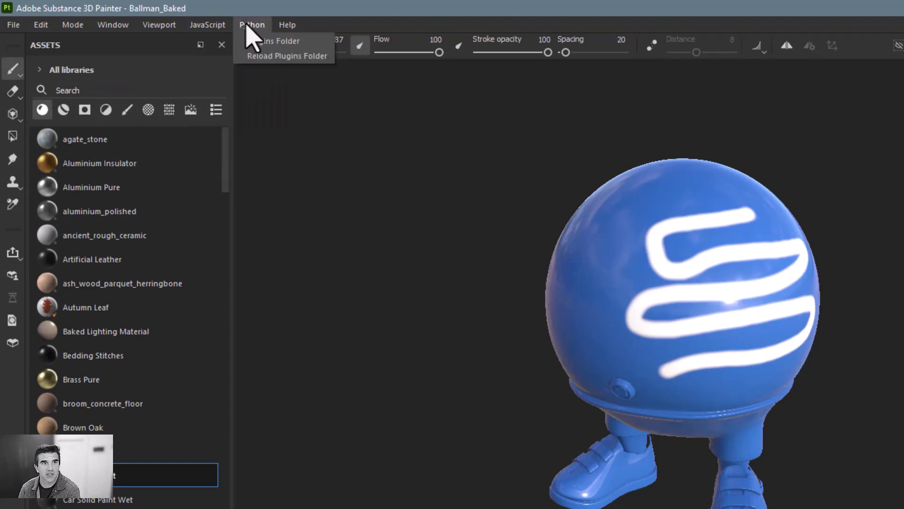
mouse_move(100, 29)
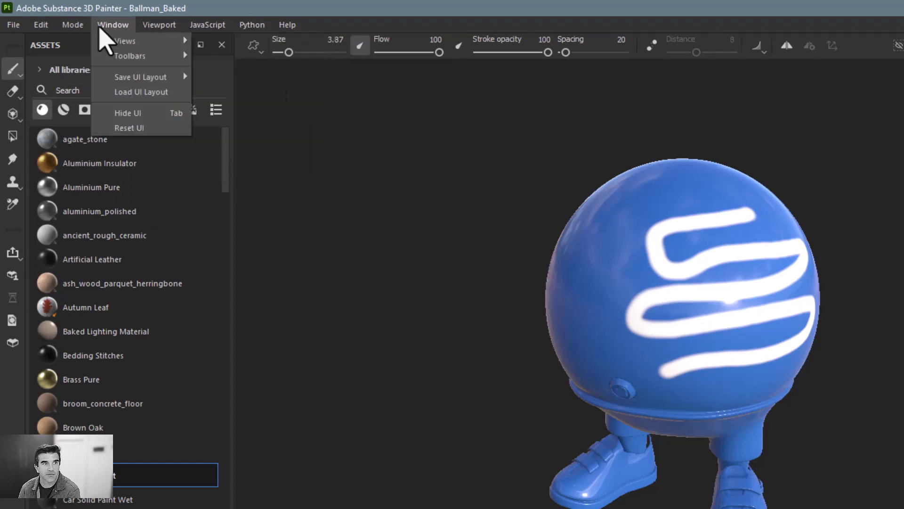
click(12, 26)
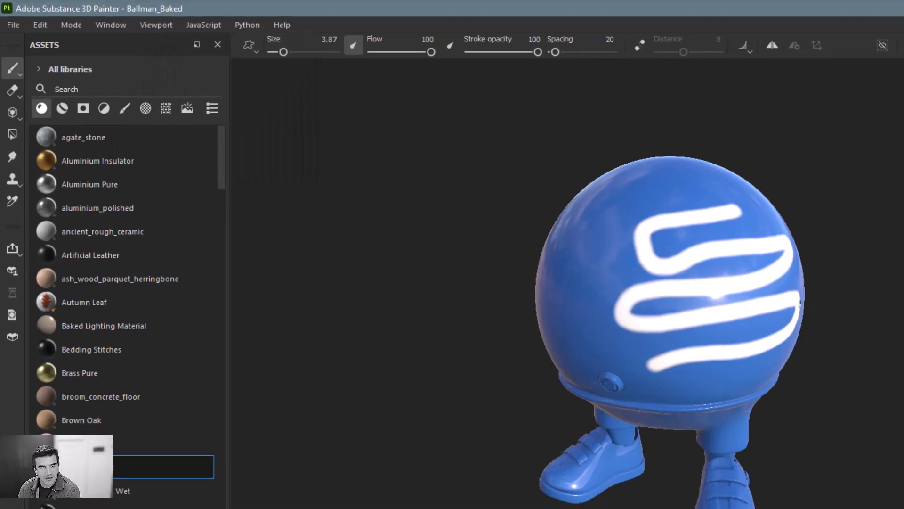